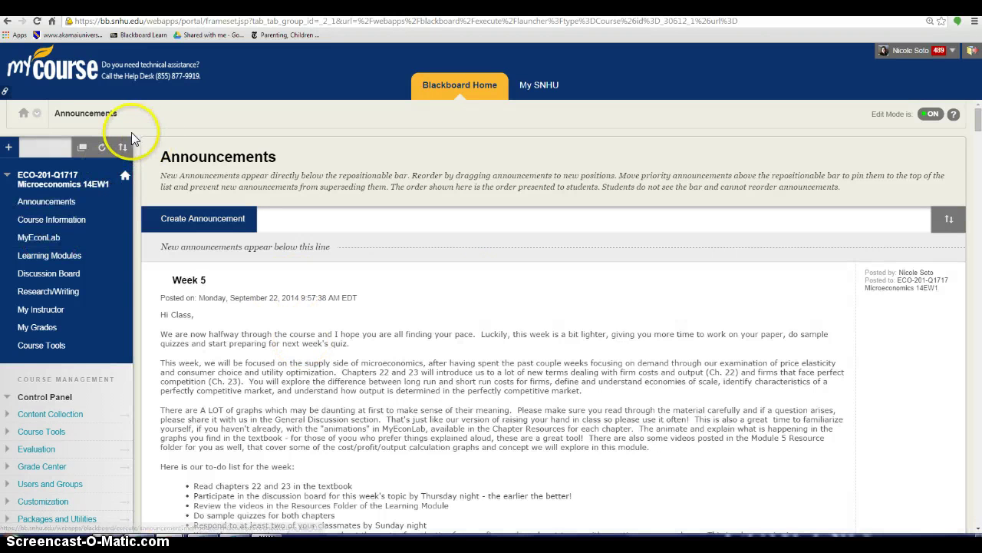
Go to Course Tools > Rubrics and start a new rubric import
click(7, 433)
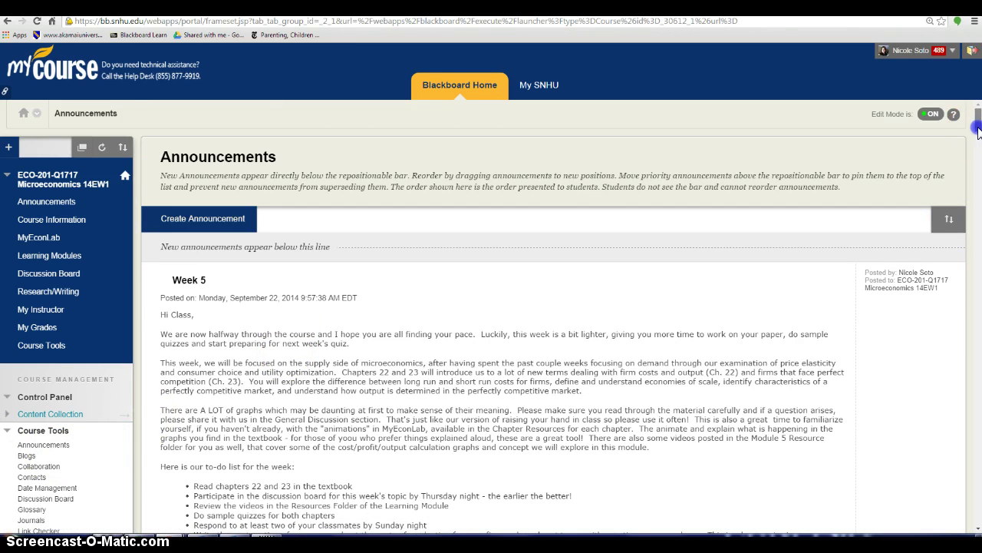
drag(979, 132, 979, 142)
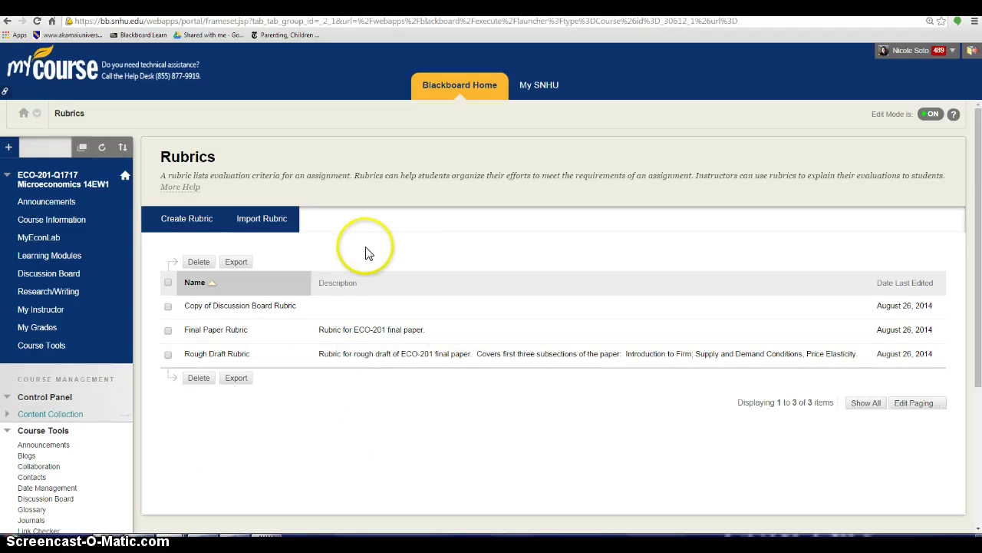
click(273, 222)
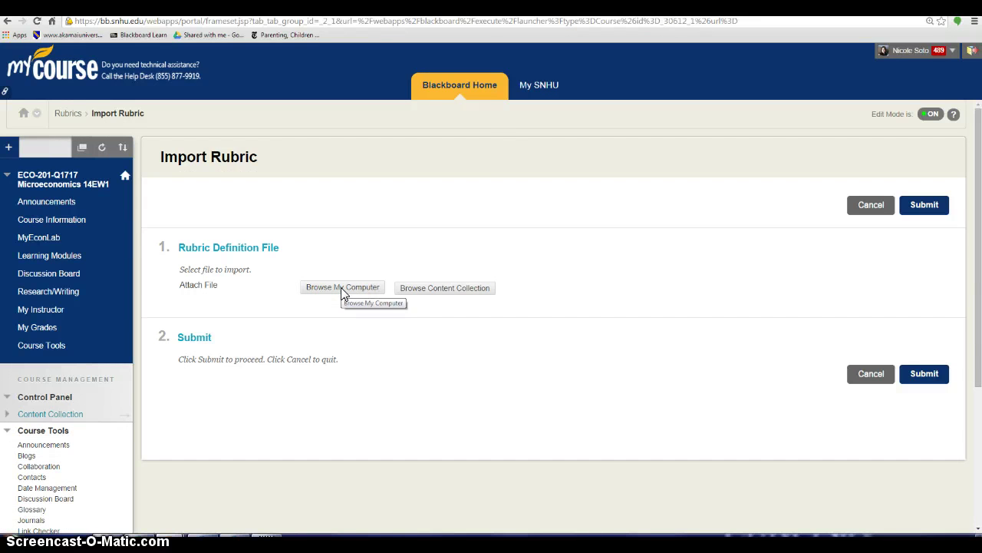
Attach the newest Rubric_ExportFile zip from Documents > SNHU > Micro to the import form
click(342, 292)
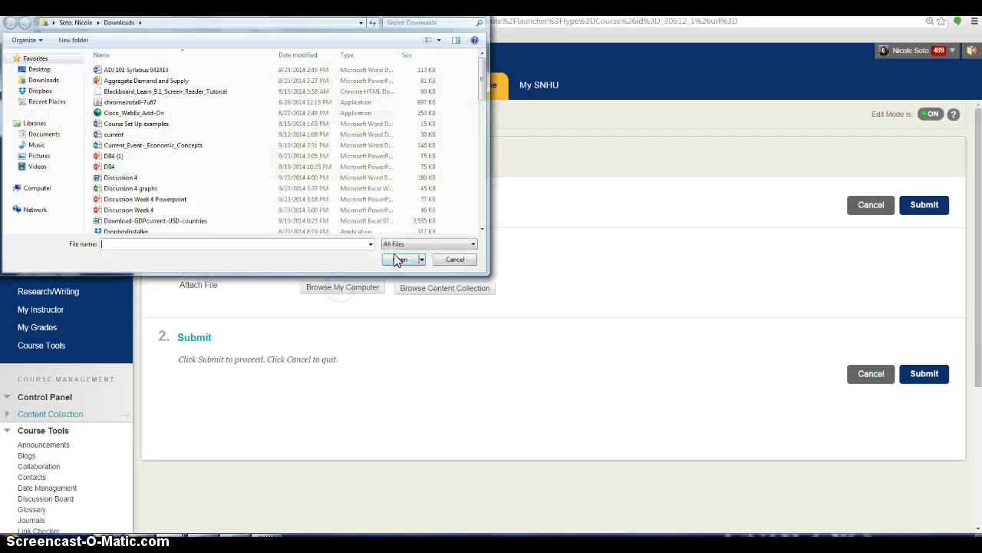
click(44, 133)
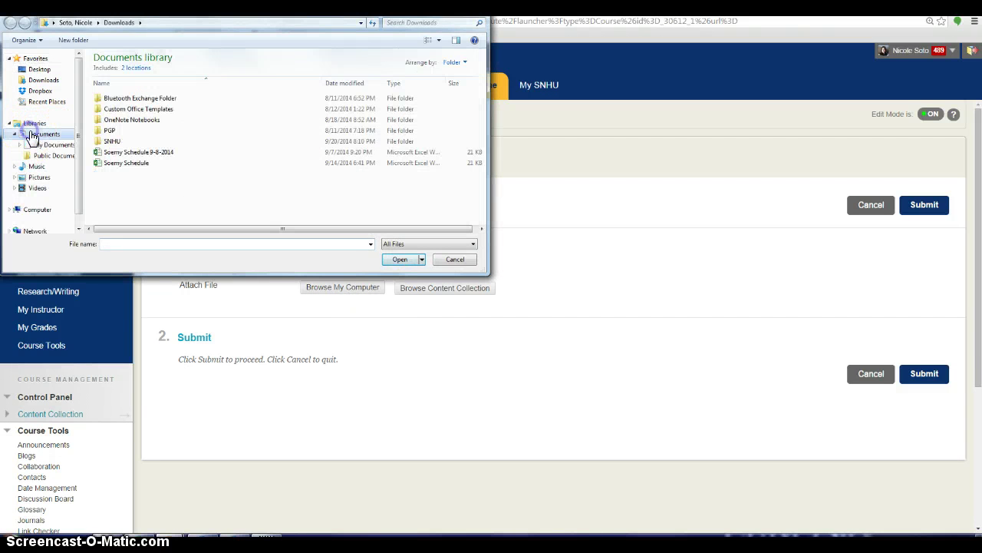
double_click(112, 141)
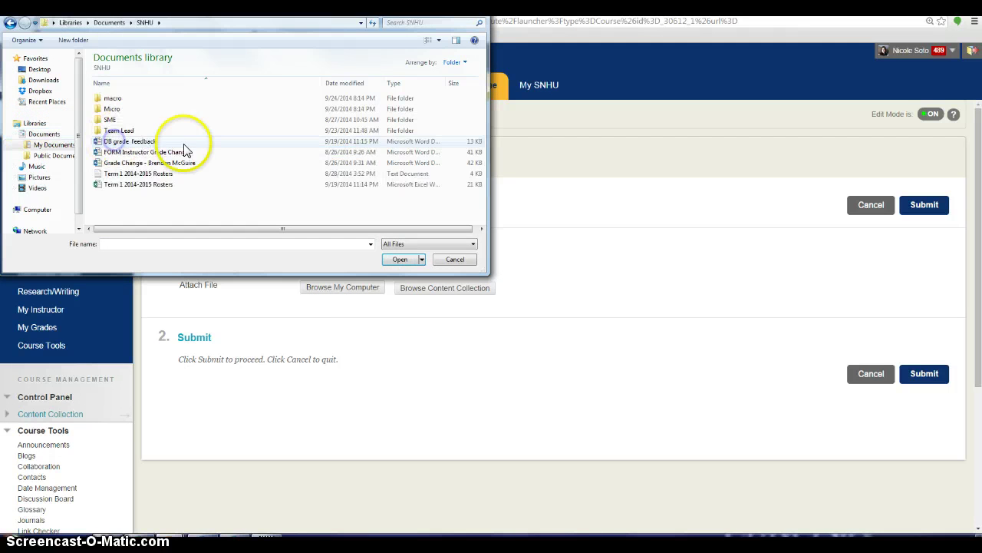
double_click(108, 109)
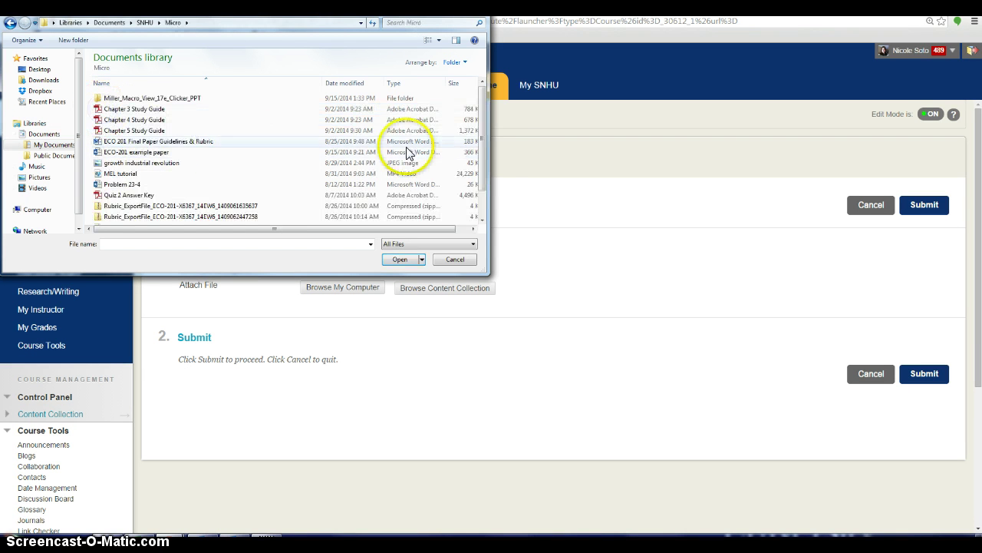
drag(478, 153, 478, 187)
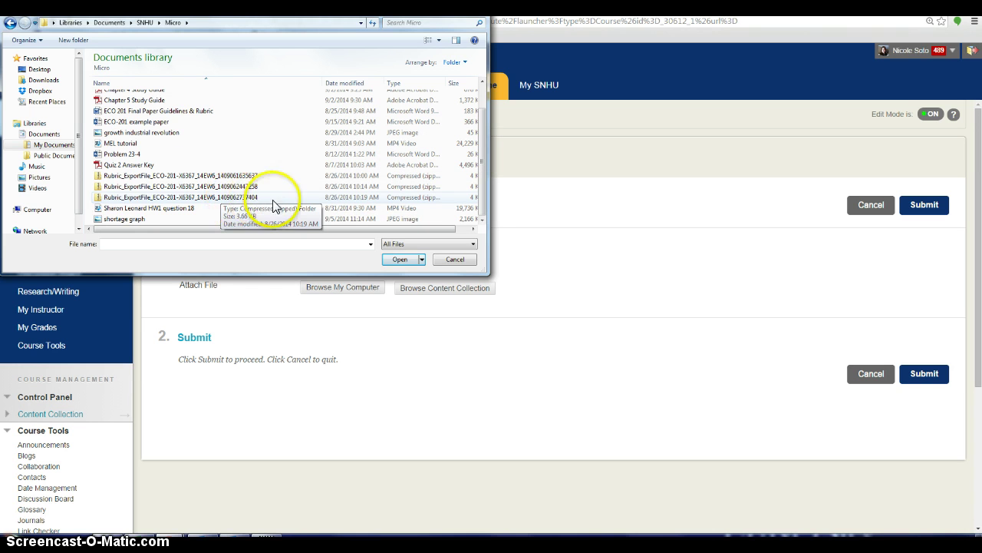
double_click(228, 198)
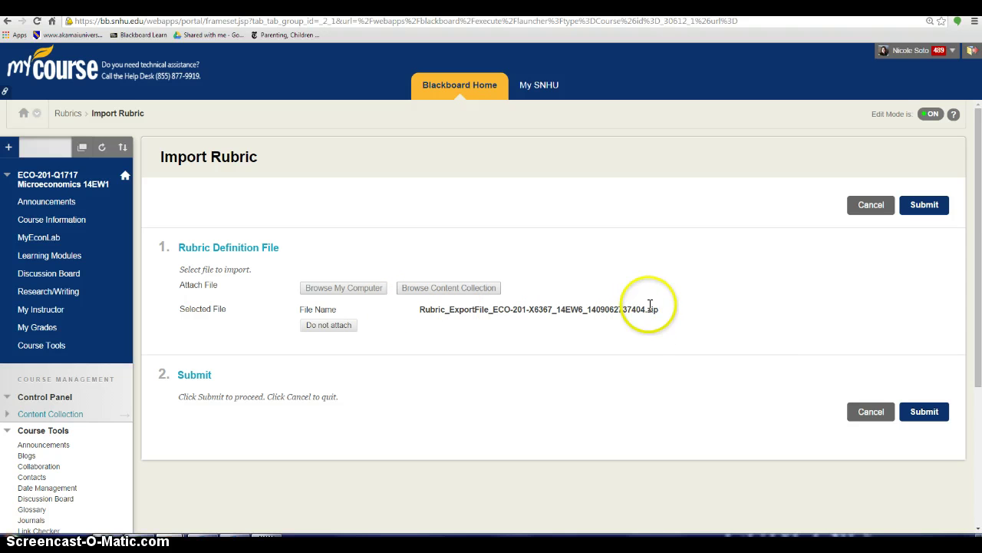
Submit the rubric import and confirm, adding the Final Paper Rubric dated September 24, 2014
click(923, 416)
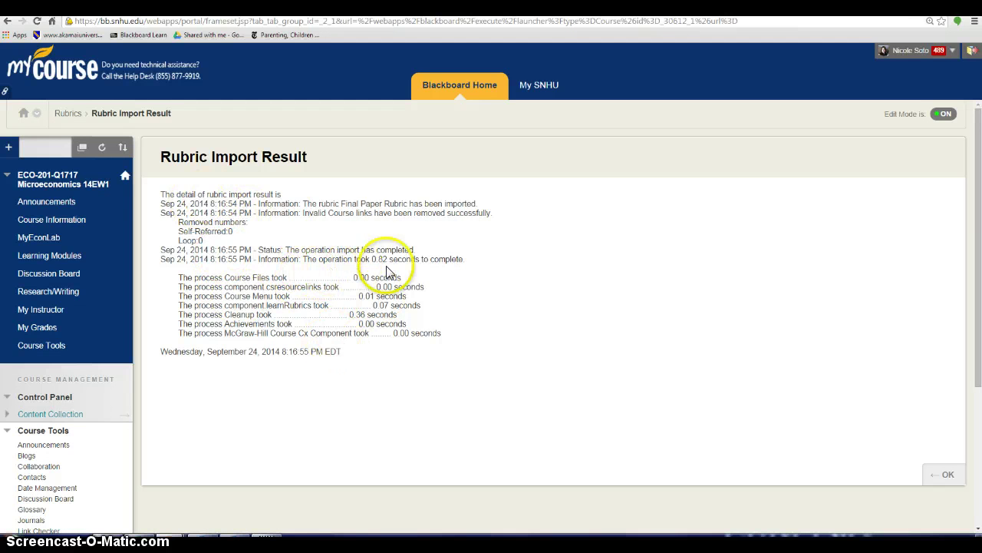
click(949, 475)
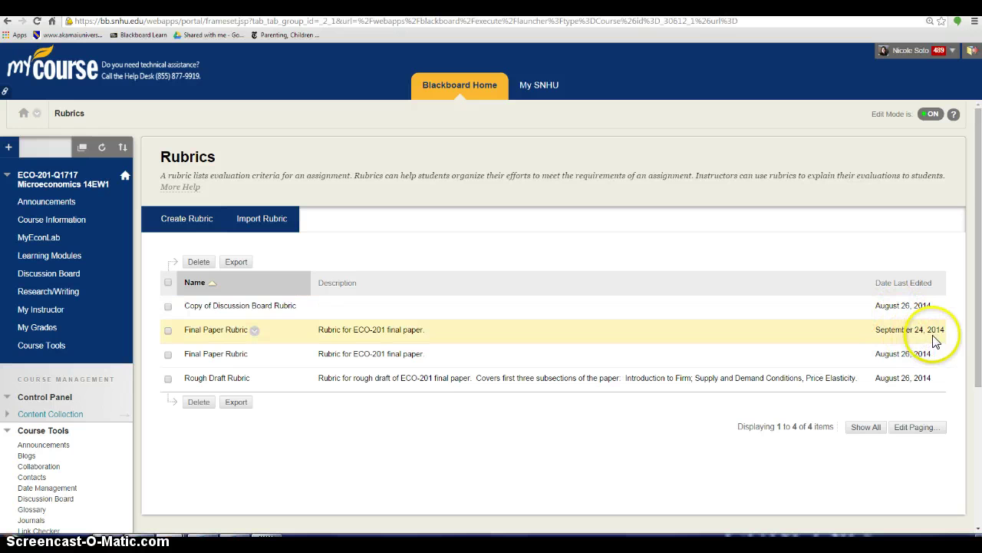
Switch the Control Panel from Course Tools to Grade Center and open the Full Grade Center
click(15, 432)
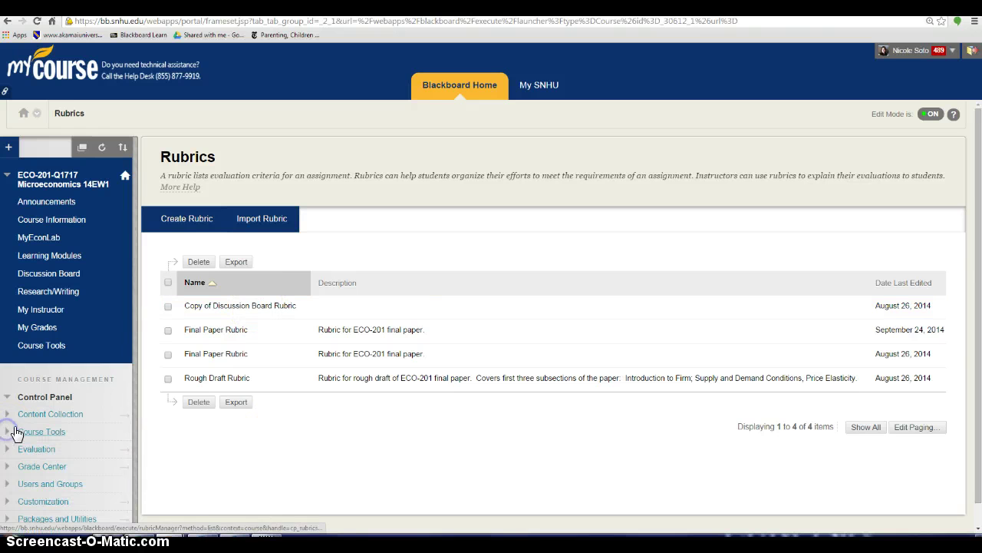
click(36, 468)
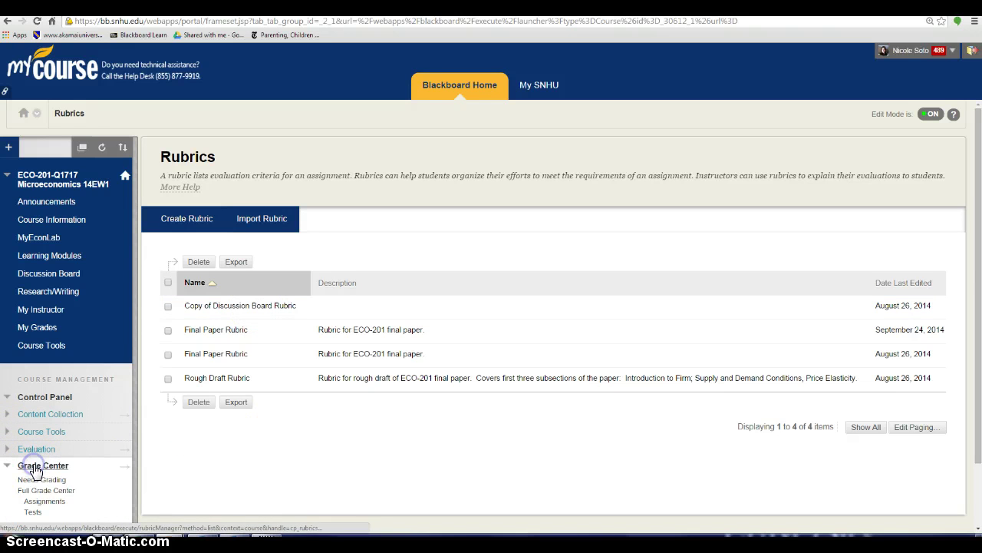
click(65, 495)
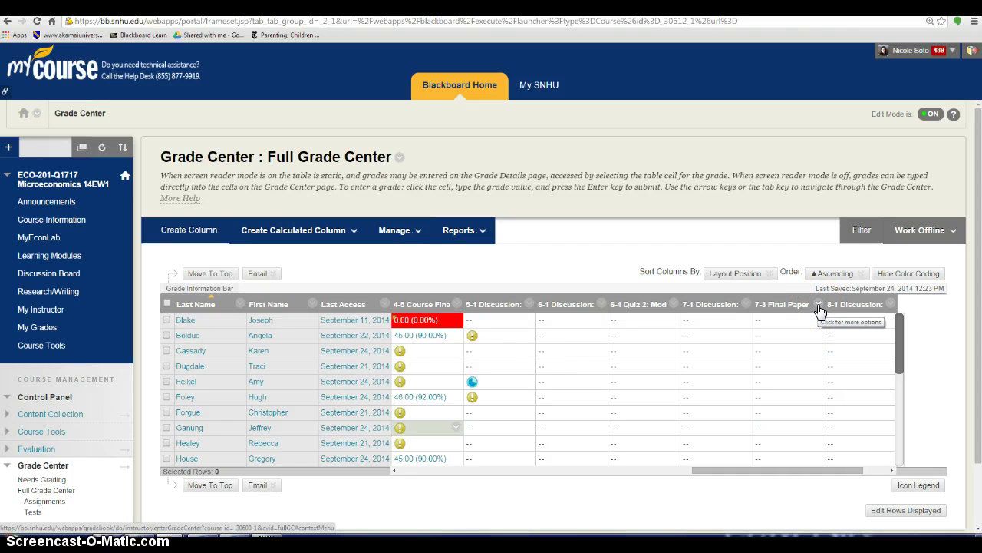
Edit the 7-3 Final Paper Due column's information and bring up its Add Rubric choices
click(818, 304)
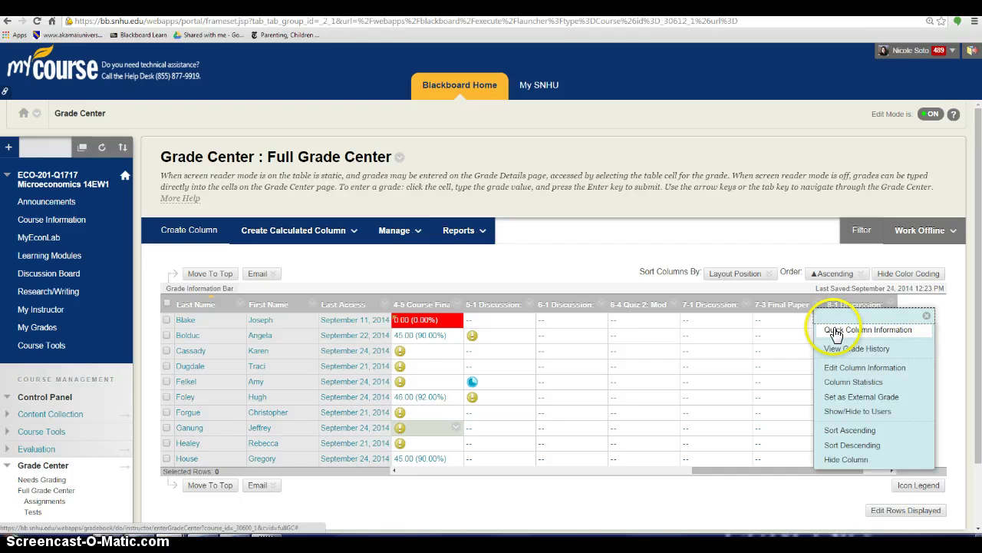
click(866, 369)
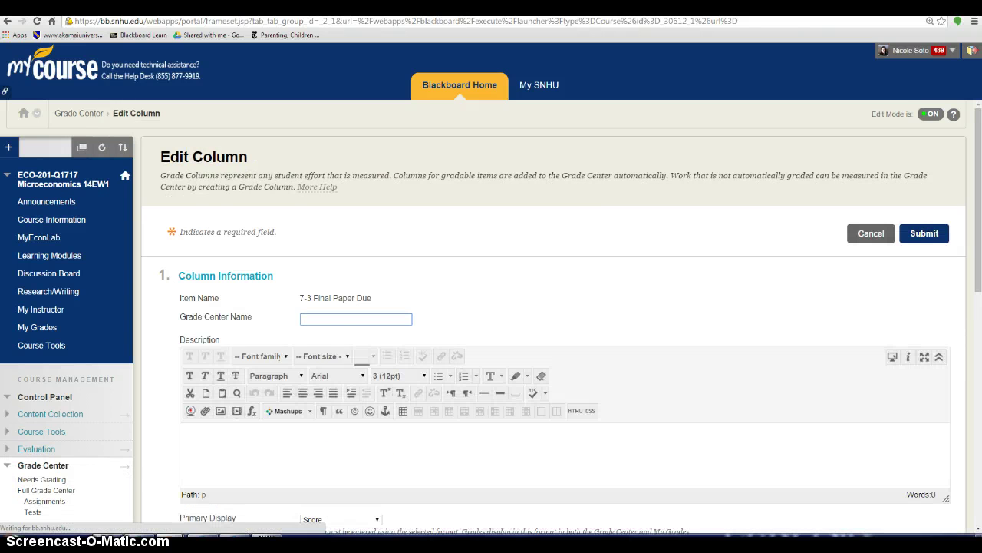
drag(979, 222, 967, 347)
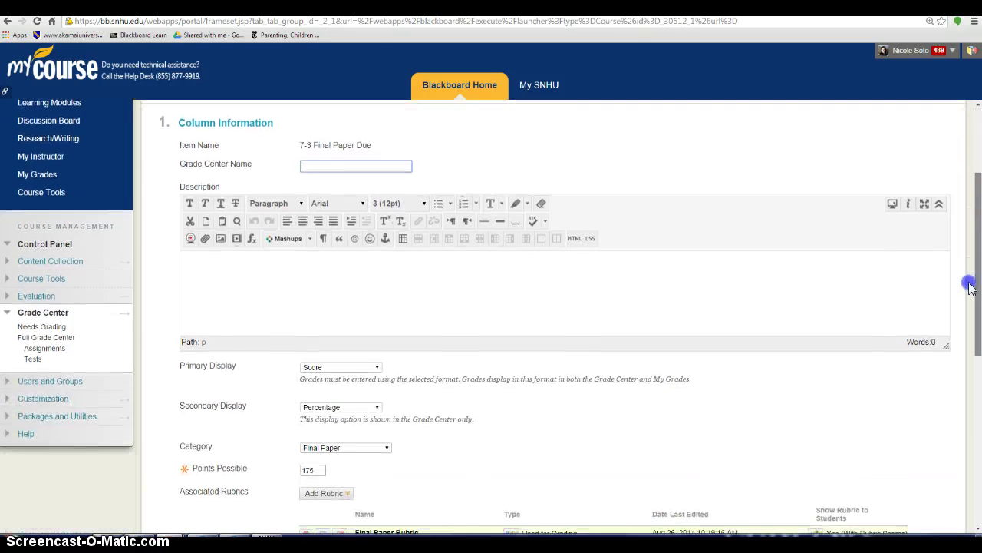
click(315, 353)
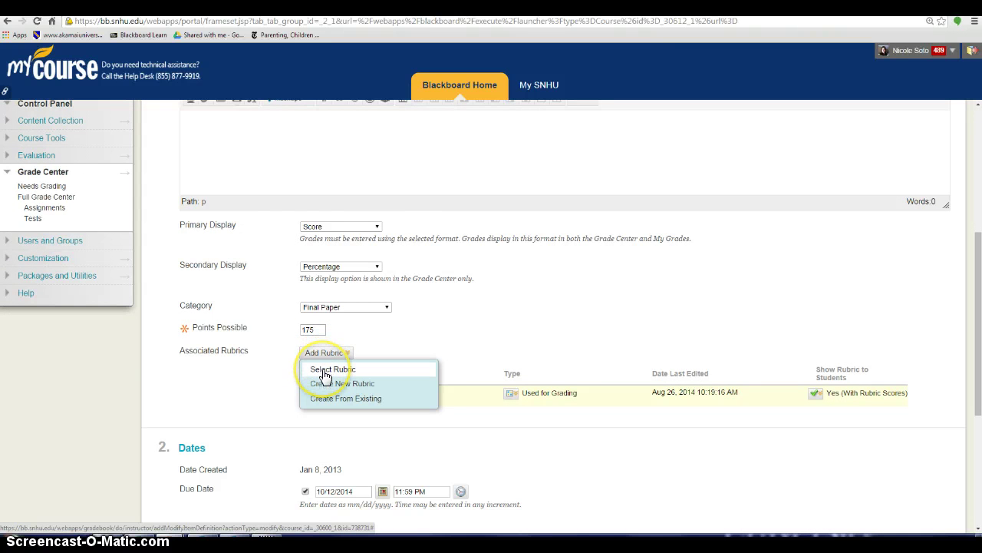
Attach the Final Paper Rubric dated 9/24/14 to the 7-3 Final Paper Due column
click(323, 373)
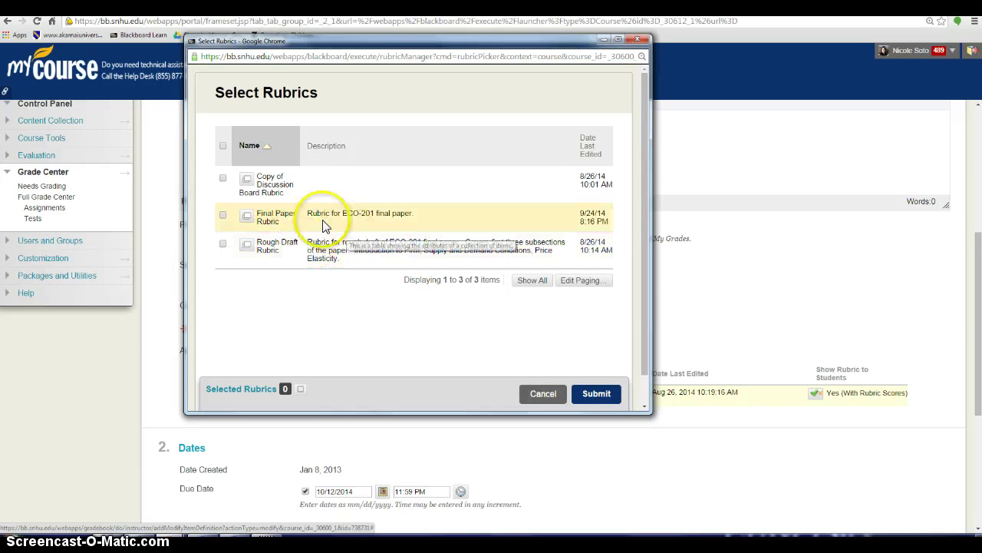
click(223, 215)
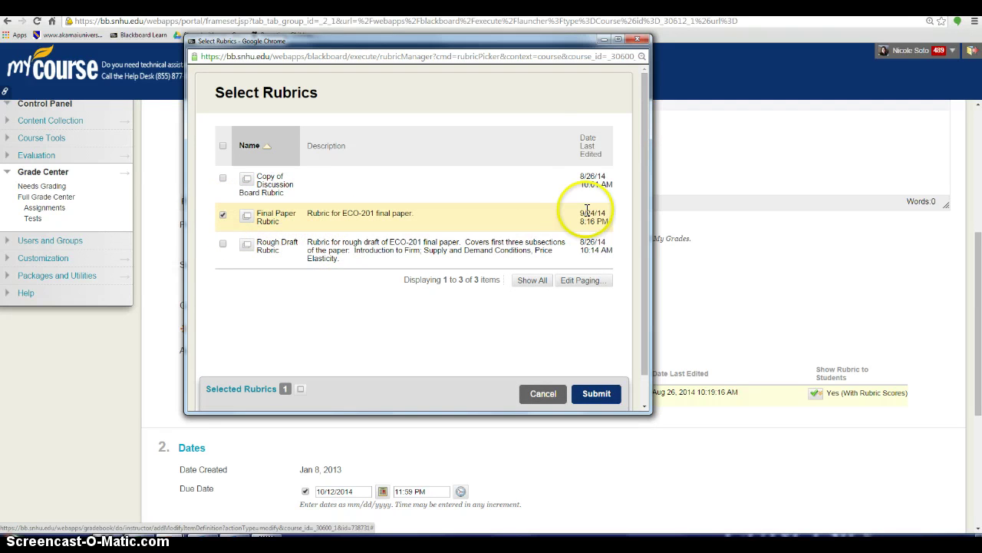
click(596, 394)
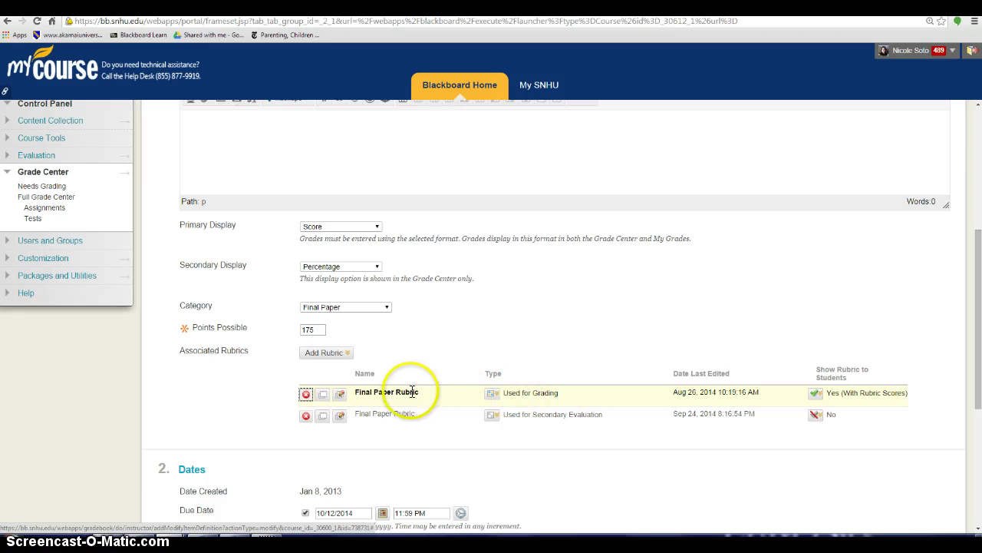
Show the second rubric to students as Yes (With Rubric Scores) and save the column
click(823, 415)
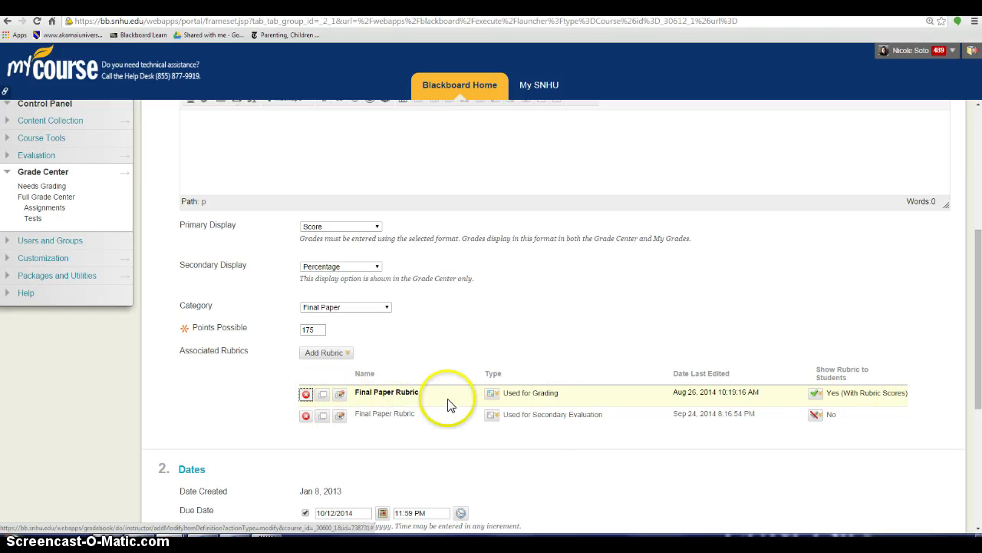
click(556, 414)
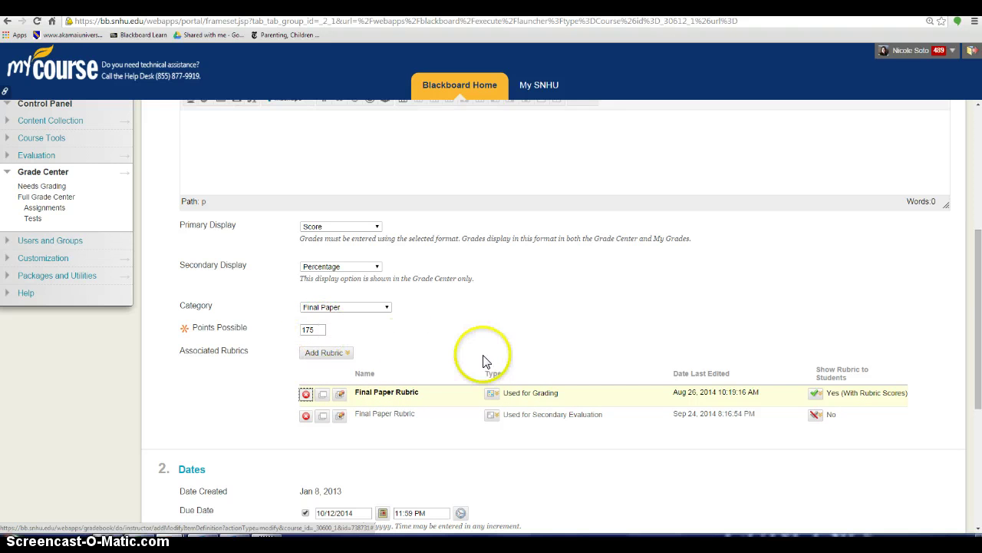
click(815, 414)
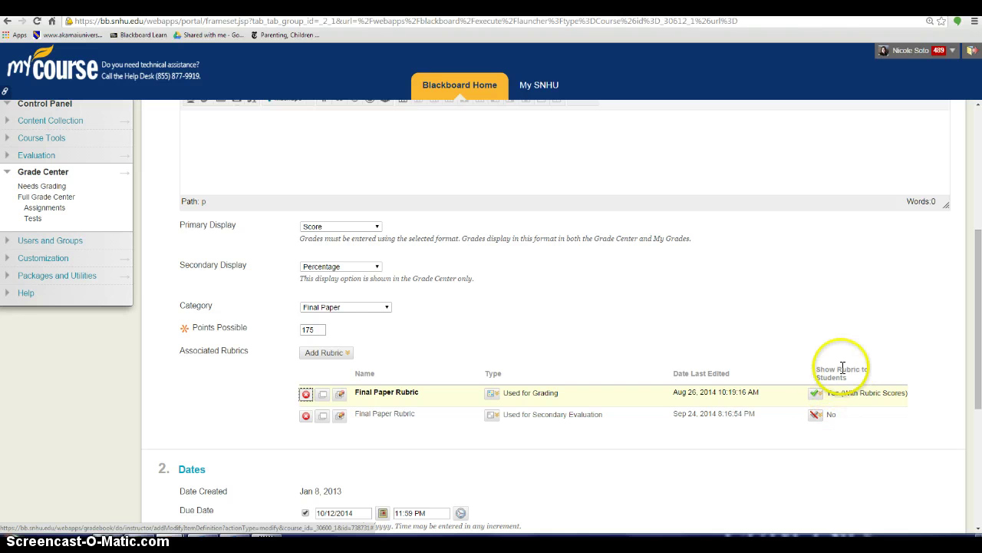
click(817, 415)
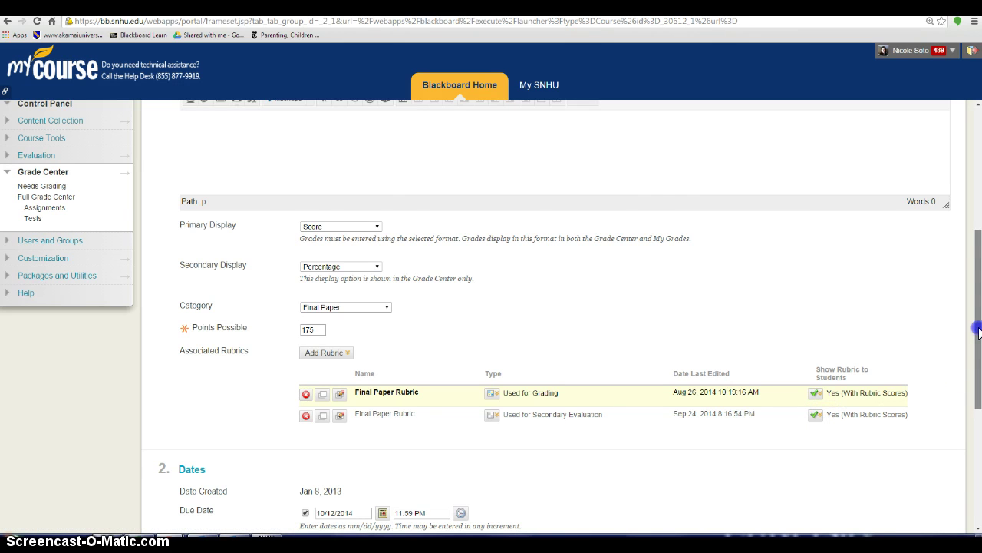
drag(978, 334, 978, 450)
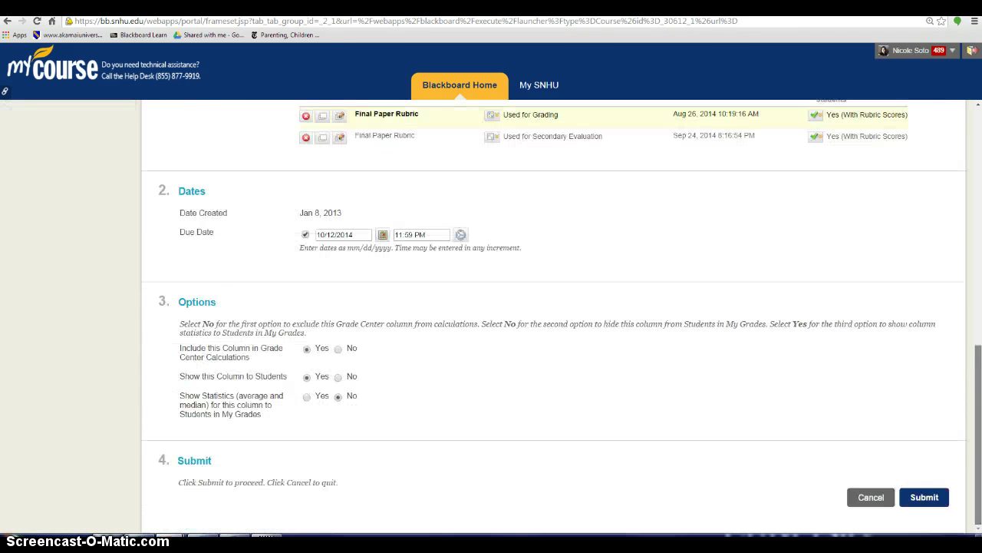
click(926, 497)
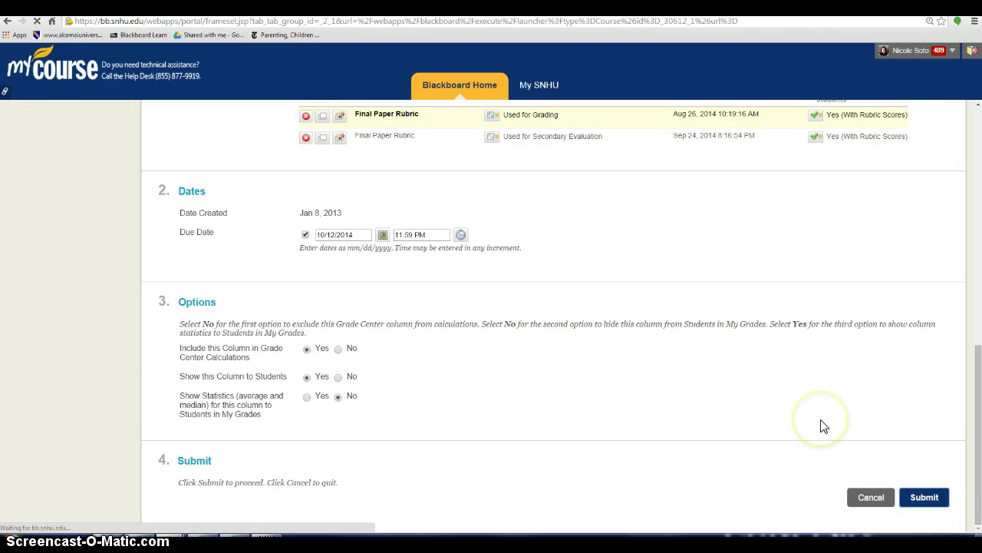